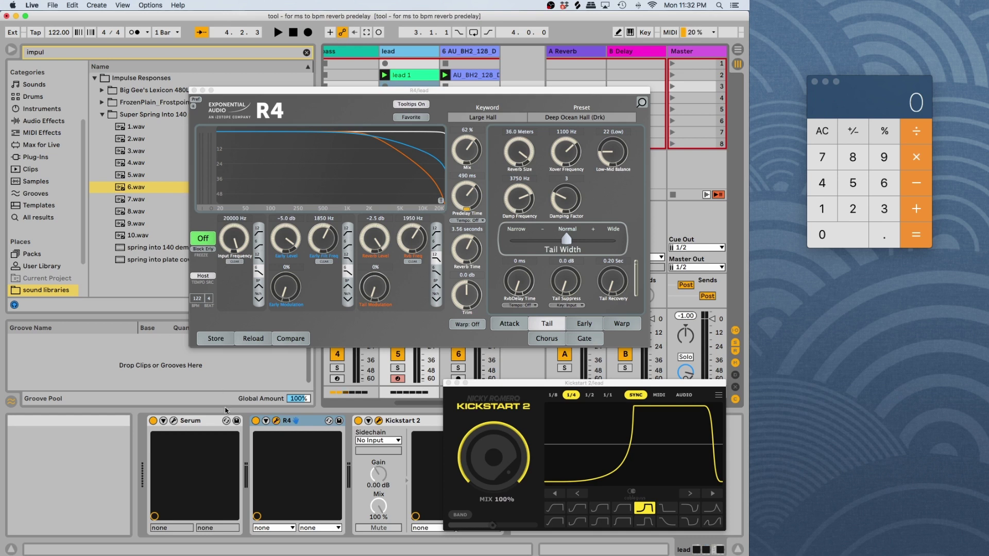
Switch off the R4 reverb, then bypass Kickstart 2's sidechain ducking on the lead
click(256, 420)
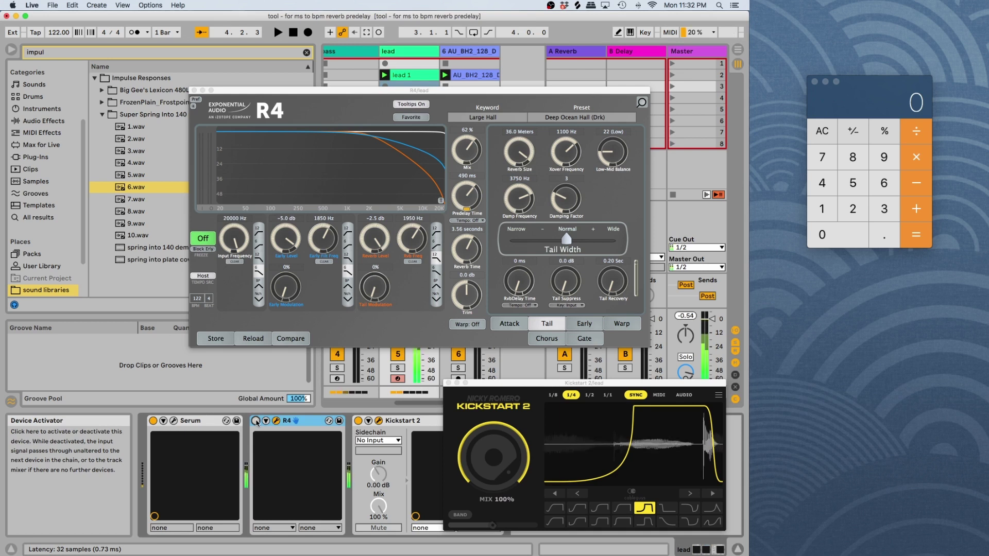
click(359, 422)
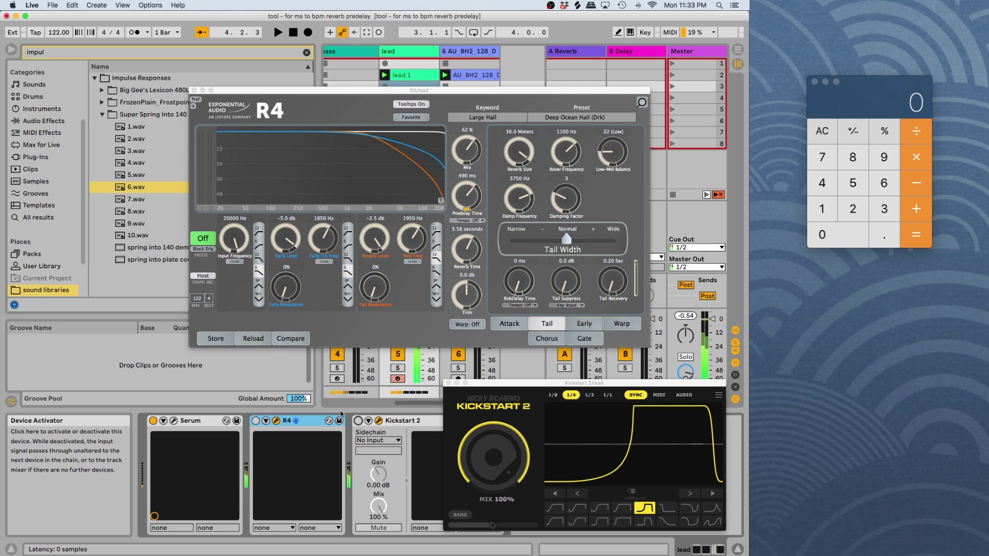
Re-enable R4 and sweep its predelay down to 0 ms, then back up near 490 ms
click(255, 421)
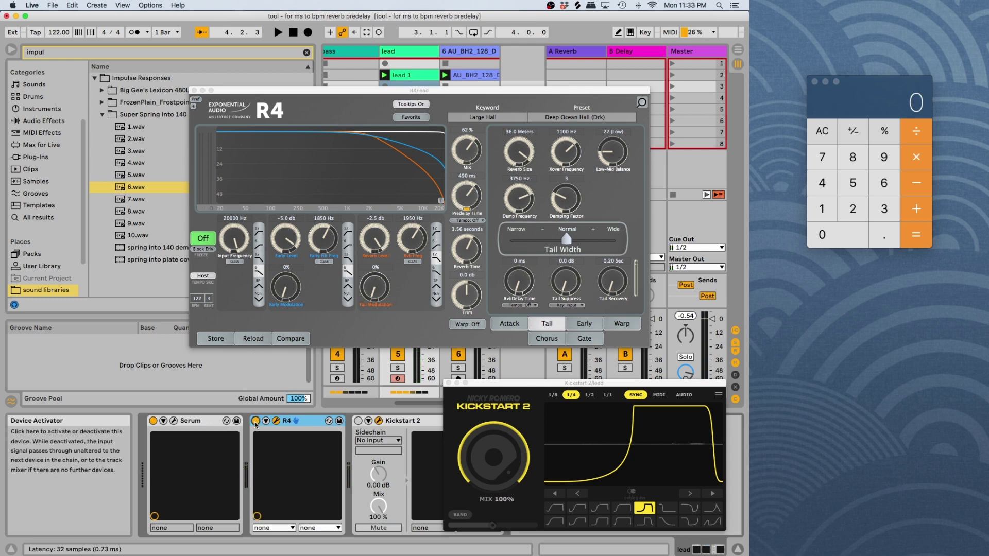
drag(470, 194, 468, 294)
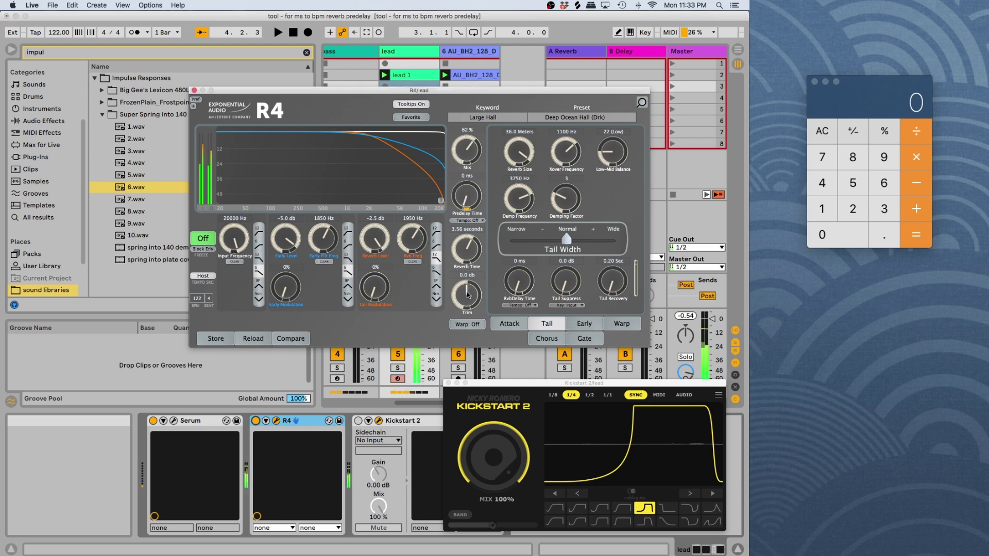
drag(468, 211, 465, 125)
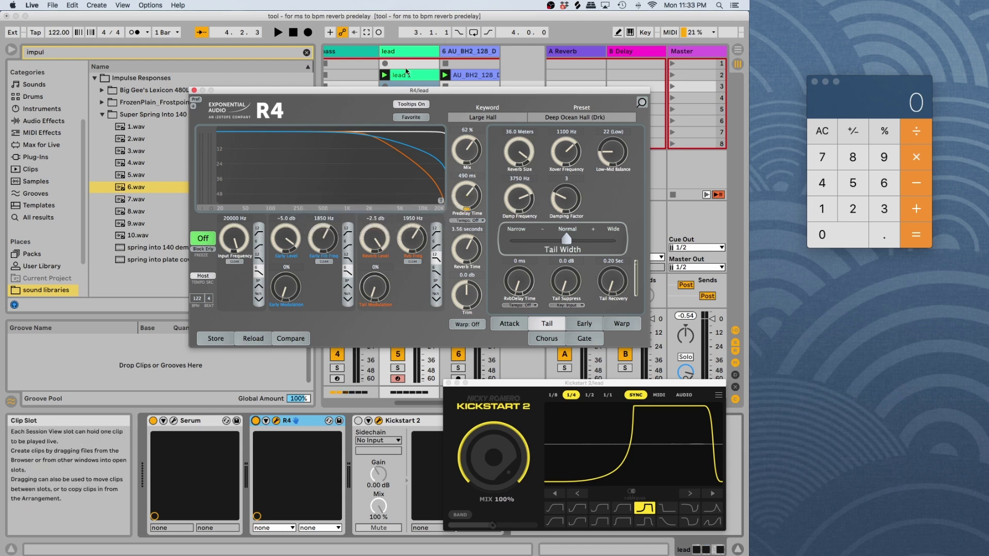
click(255, 422)
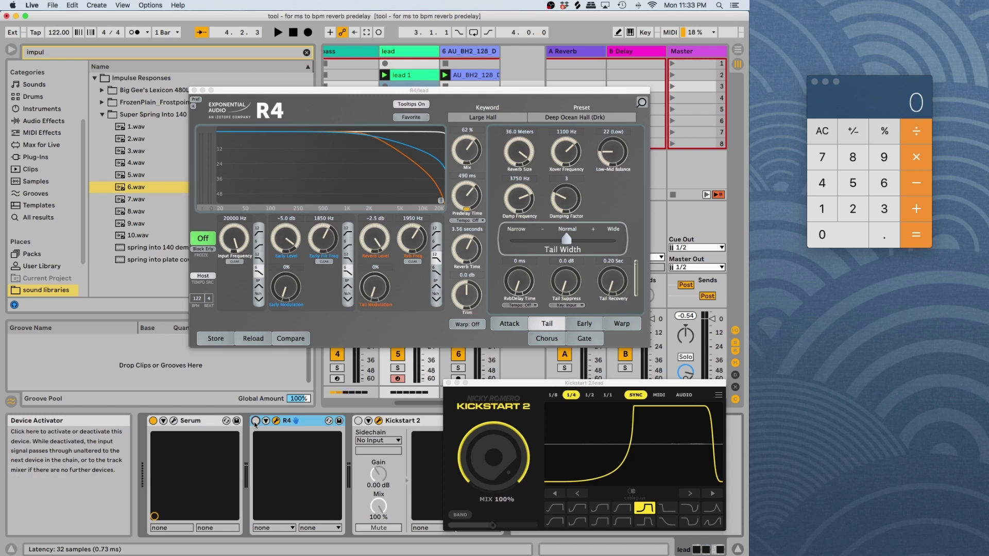
key(space)
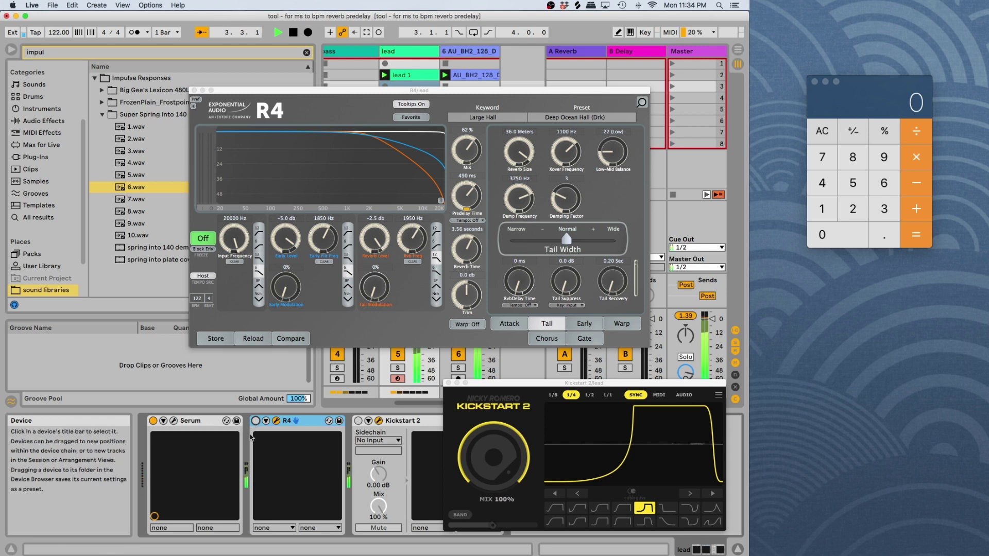
key(space)
click(255, 421)
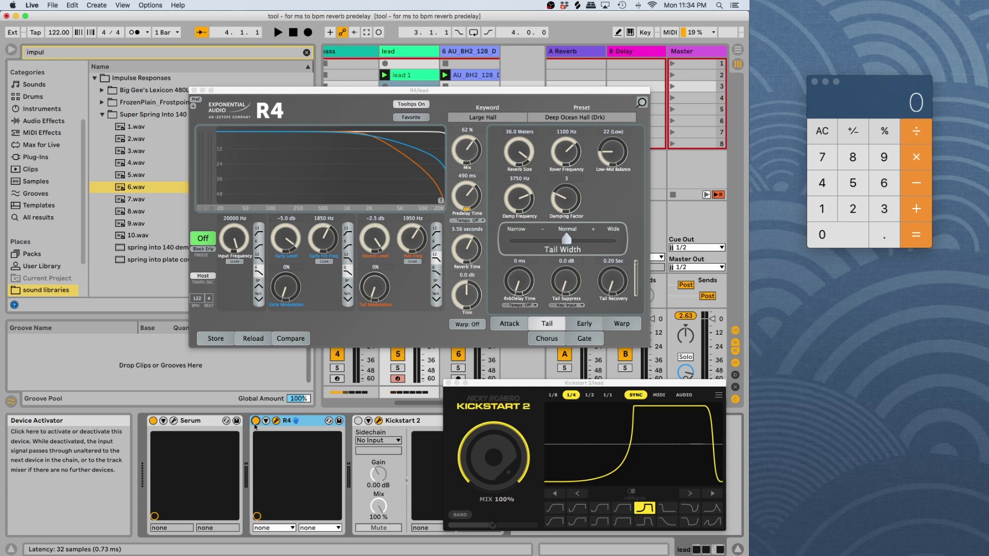
key(space)
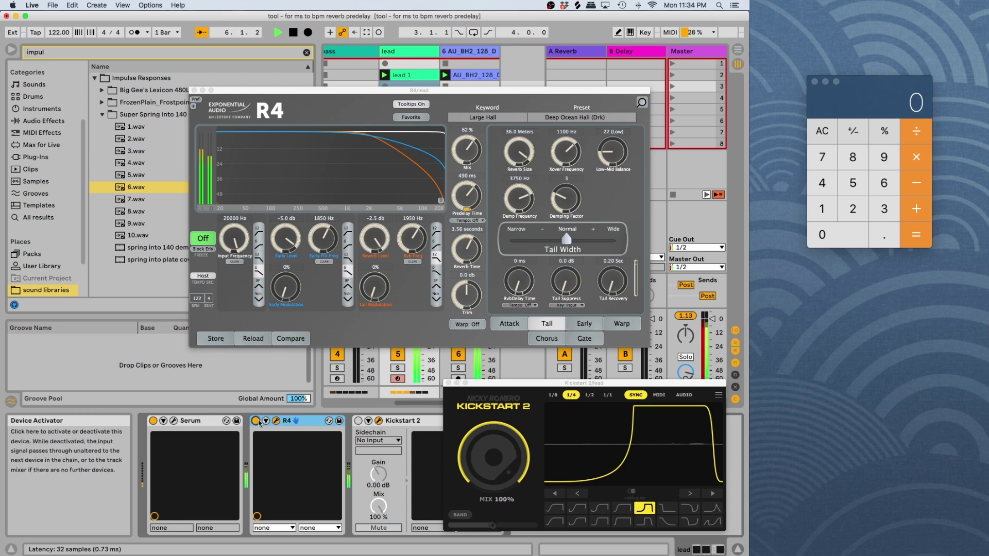
click(257, 421)
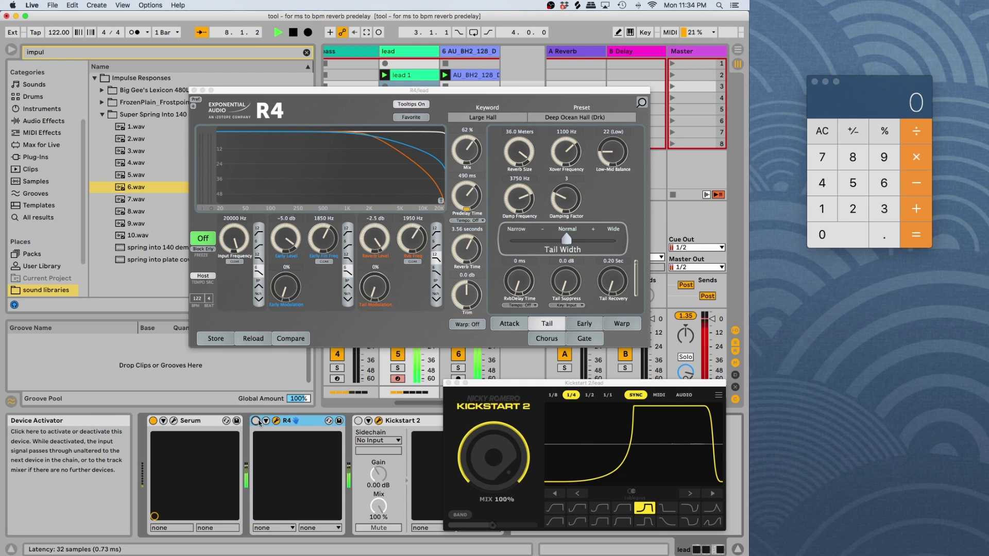
click(256, 421)
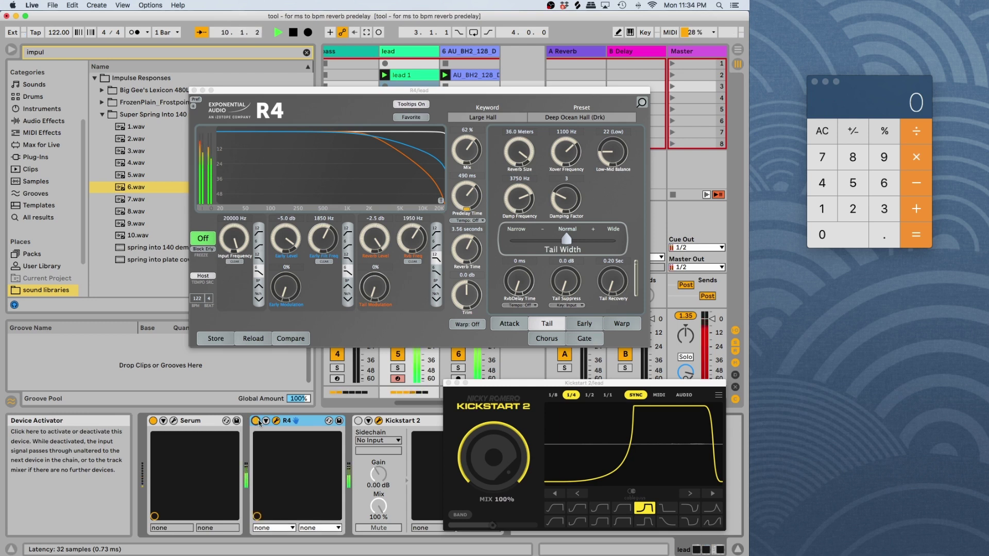
key(space)
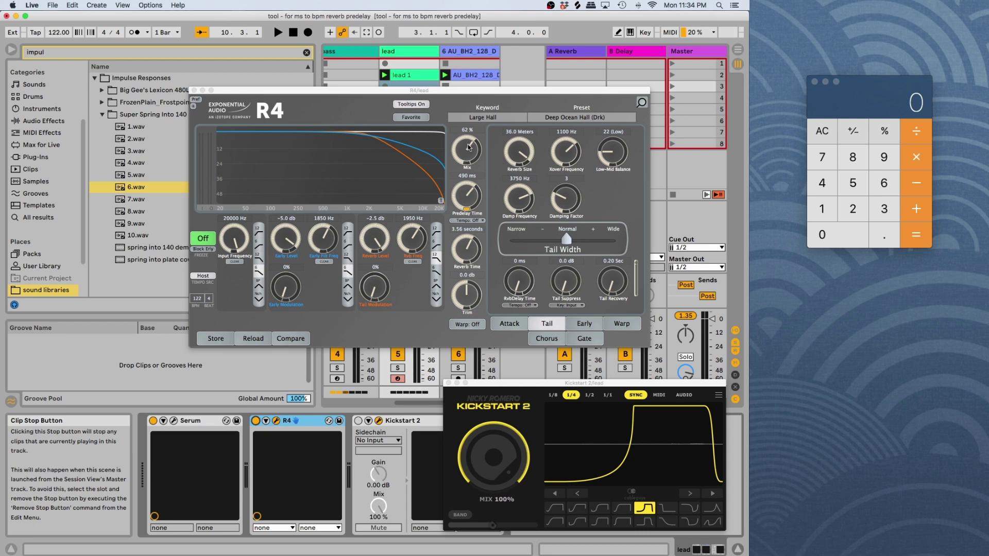
Lower R4's mix on the lead from 62% to 58% while the beat plays
key(space)
mouse_move(469, 148)
mouse_down()
mouse_move(466, 203)
mouse_move(467, 115)
mouse_move(467, 153)
mouse_up()
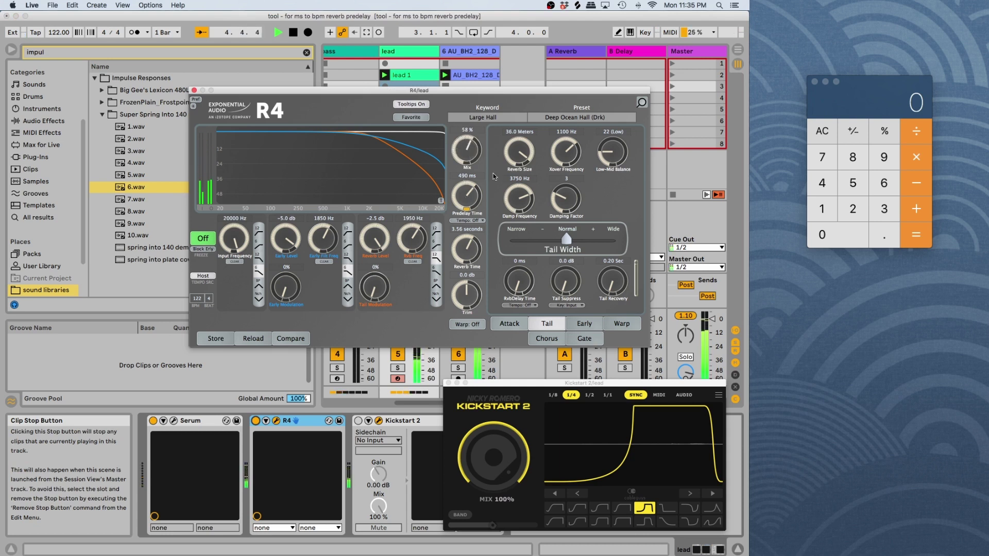
key(space)
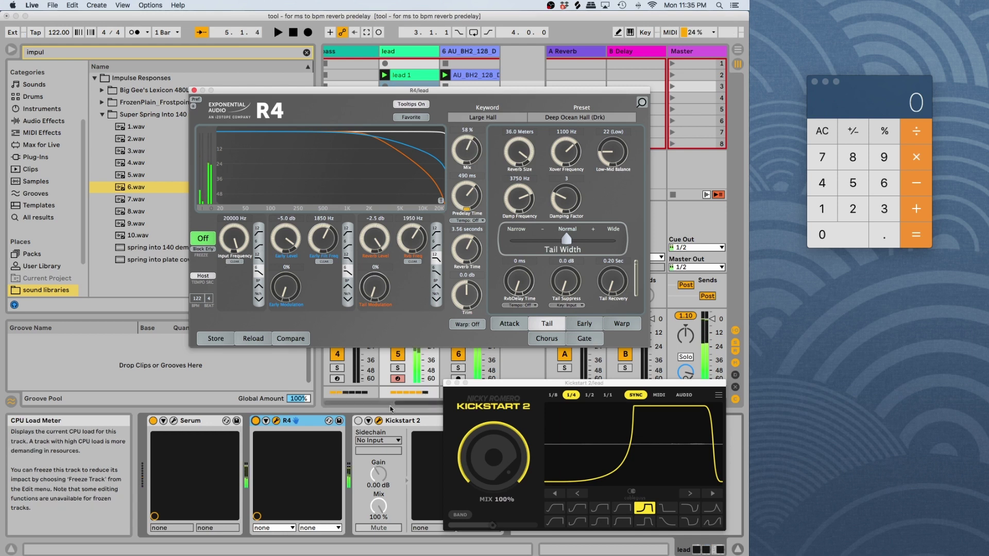
Re-enable Kickstart 2 and compare the lead with R4 bypassed and active during playback
click(357, 424)
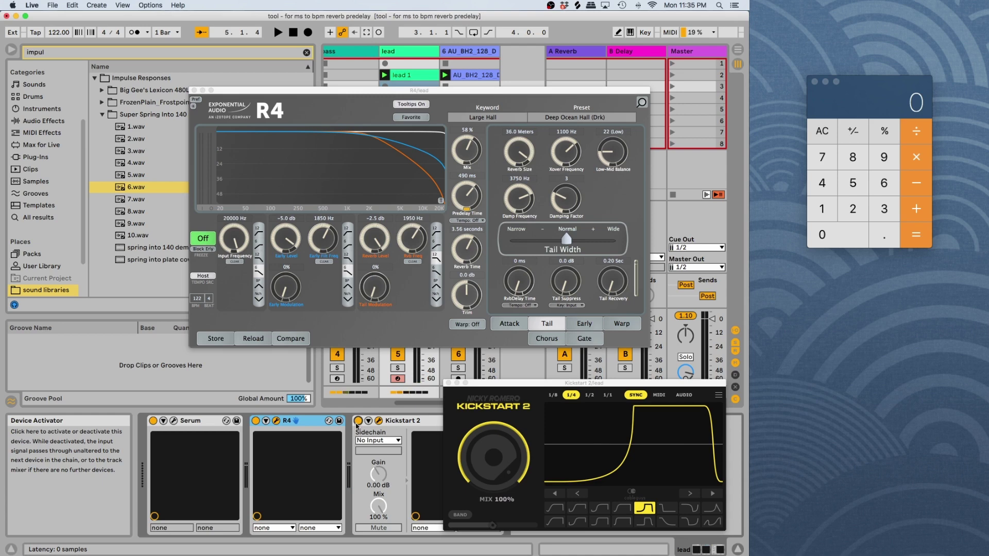
key(space)
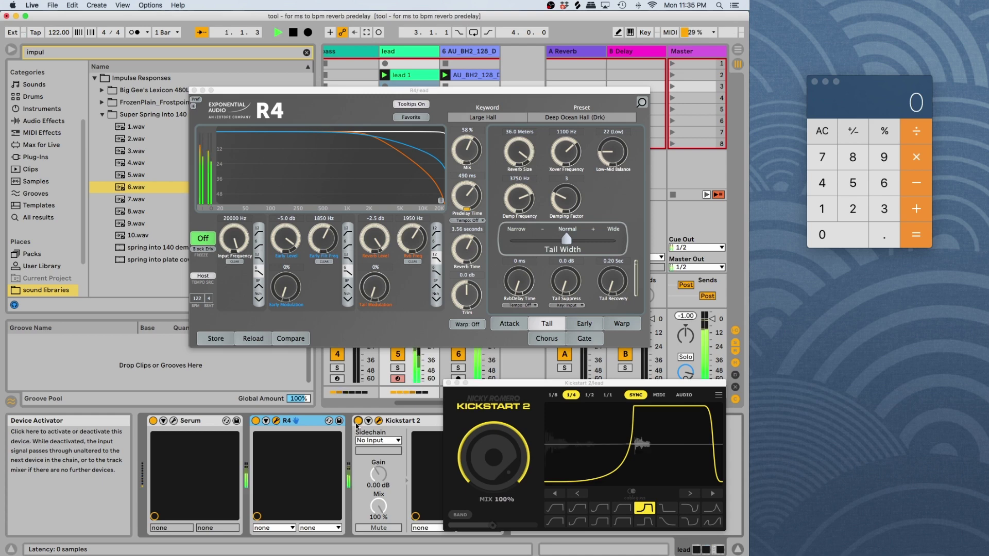
click(256, 421)
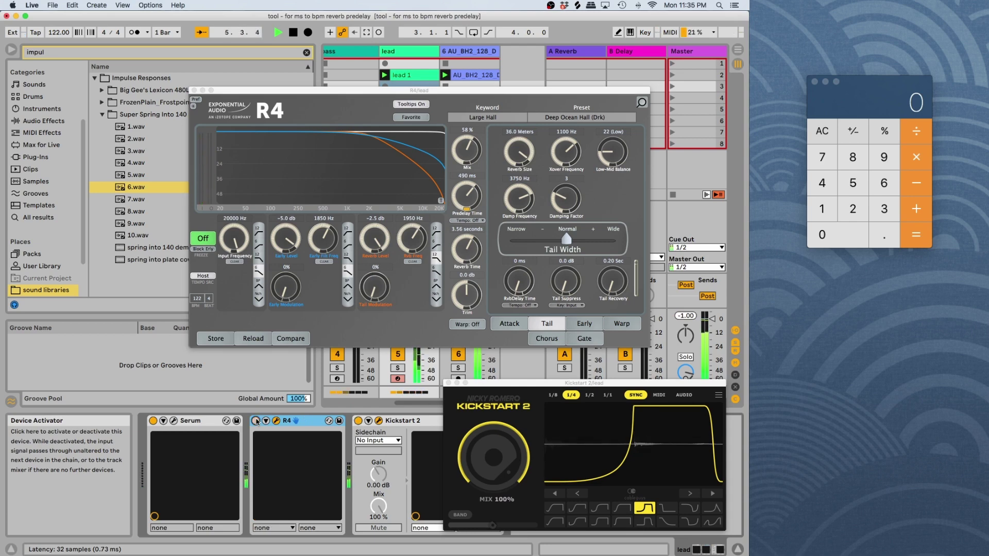
click(256, 421)
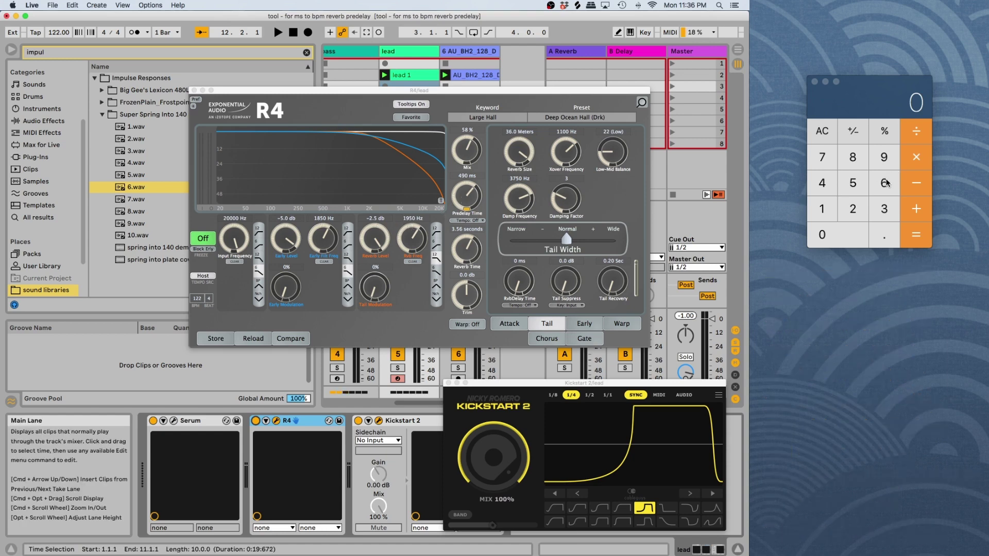
Enter 60000 ÷ 122 in Calculator for a first result
click(886, 183)
click(886, 183)
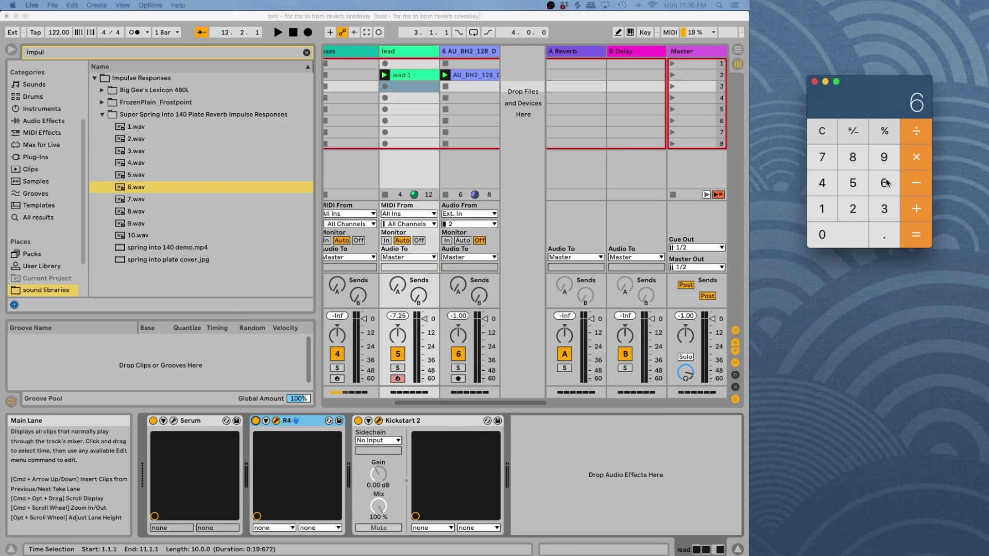
double_click(822, 235)
click(822, 234)
click(822, 234)
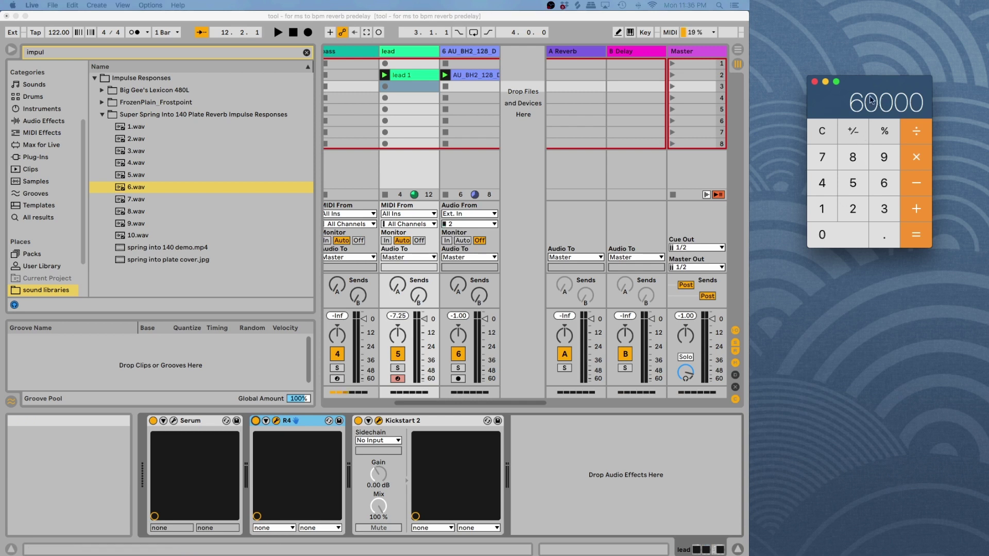
click(914, 139)
click(822, 209)
click(853, 210)
click(854, 210)
click(911, 237)
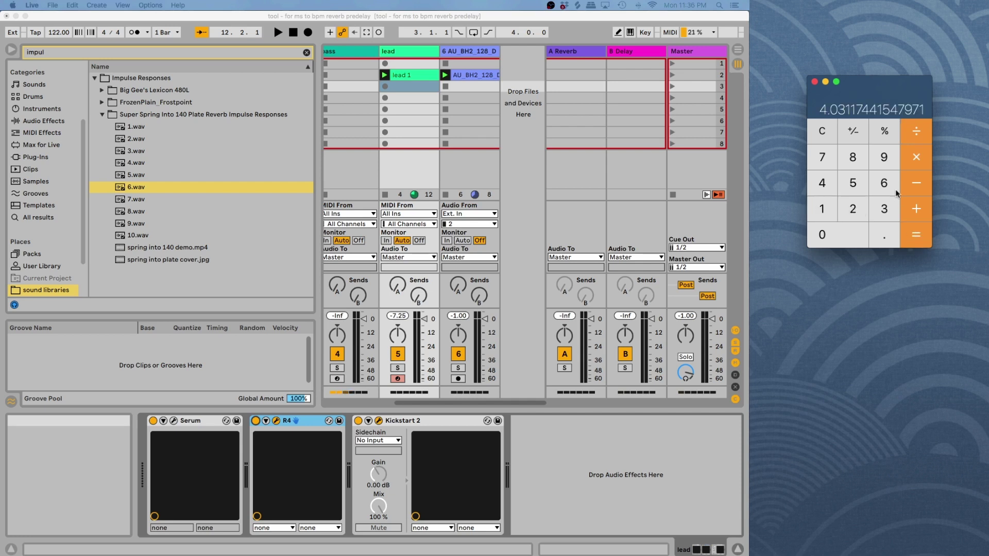
Clear the wrong result and recompute 60000 ÷ 122, giving about 491.8 ms per beat
click(811, 135)
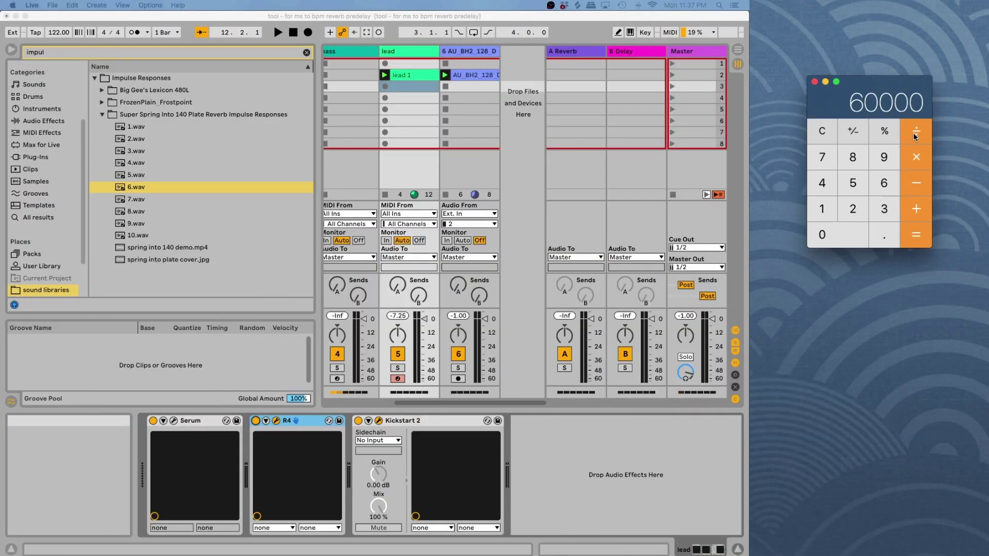
click(916, 136)
click(821, 208)
click(850, 209)
click(851, 210)
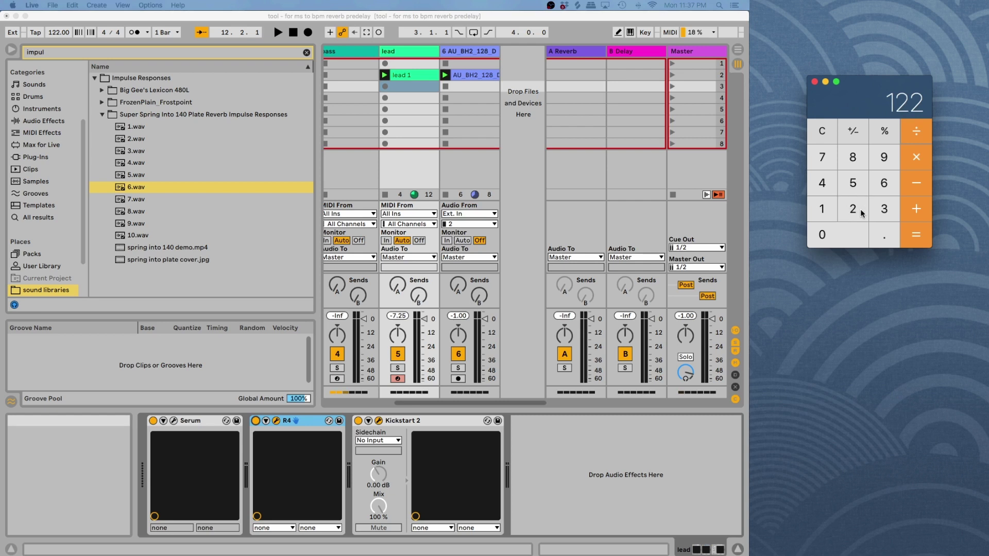
click(915, 230)
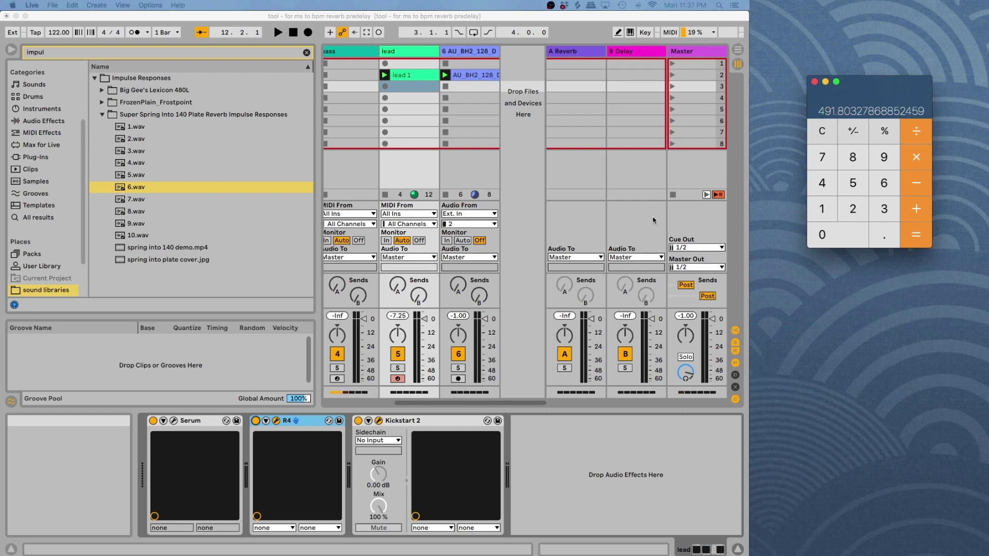
Bring up the lead's R4 window, set predelay to 530 ms, and audition it at 122 BPM
click(275, 421)
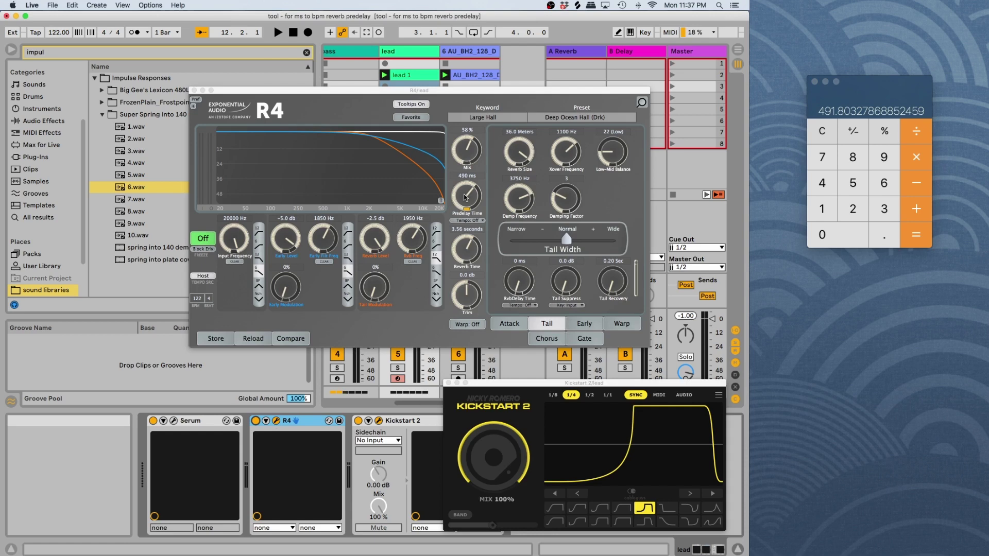
click(465, 196)
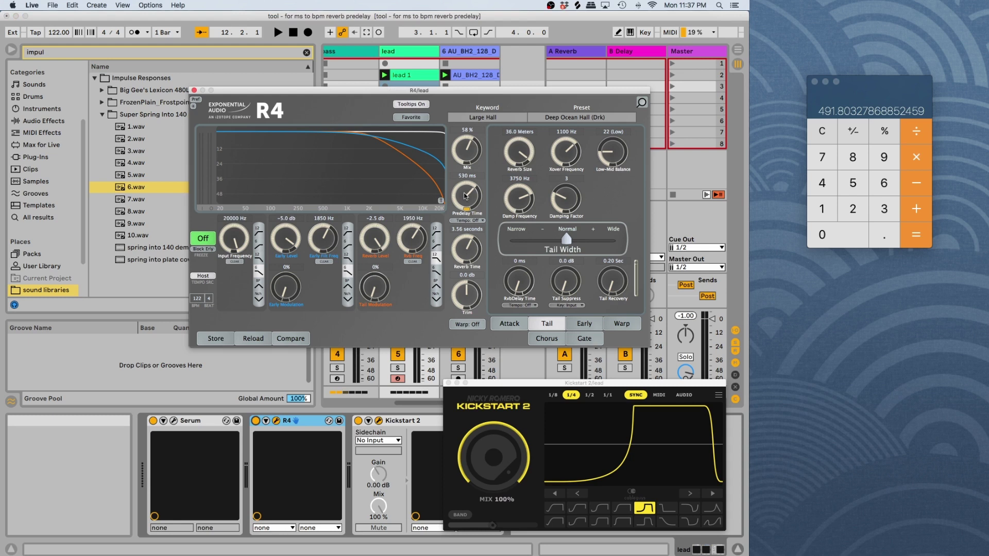
key(space)
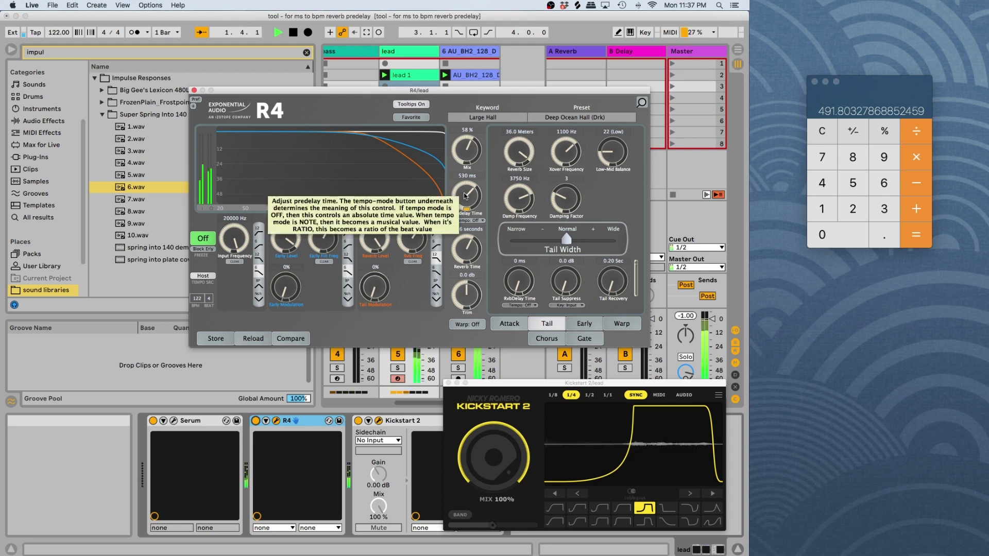
key(space)
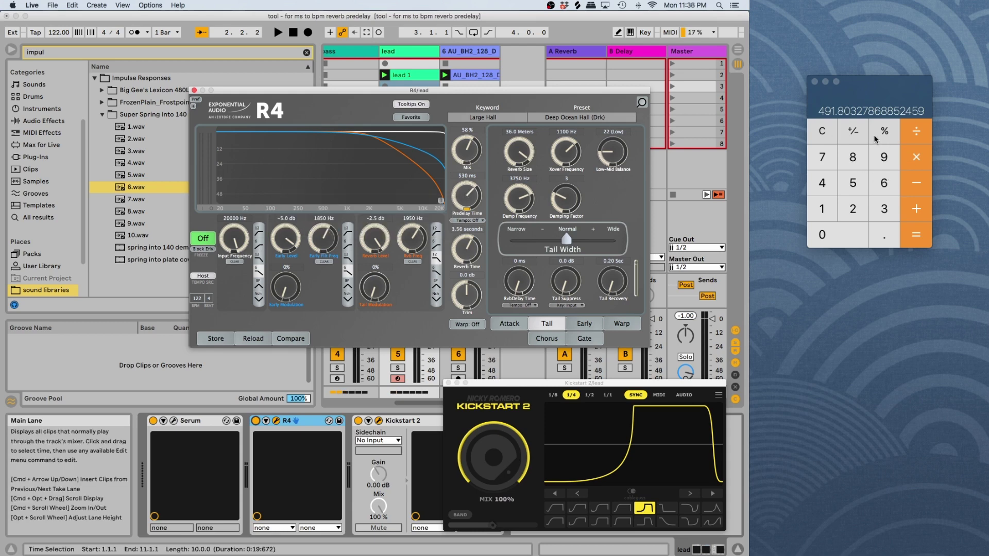
Compute 60000 ÷ 85 in Calculator, about 705.88 ms per beat at 85 BPM
click(828, 132)
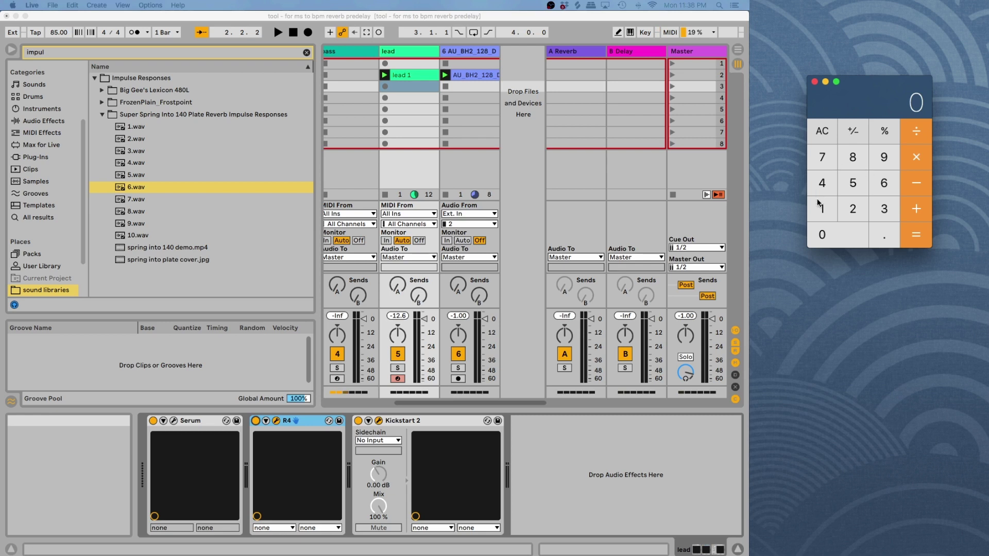
text(60000)
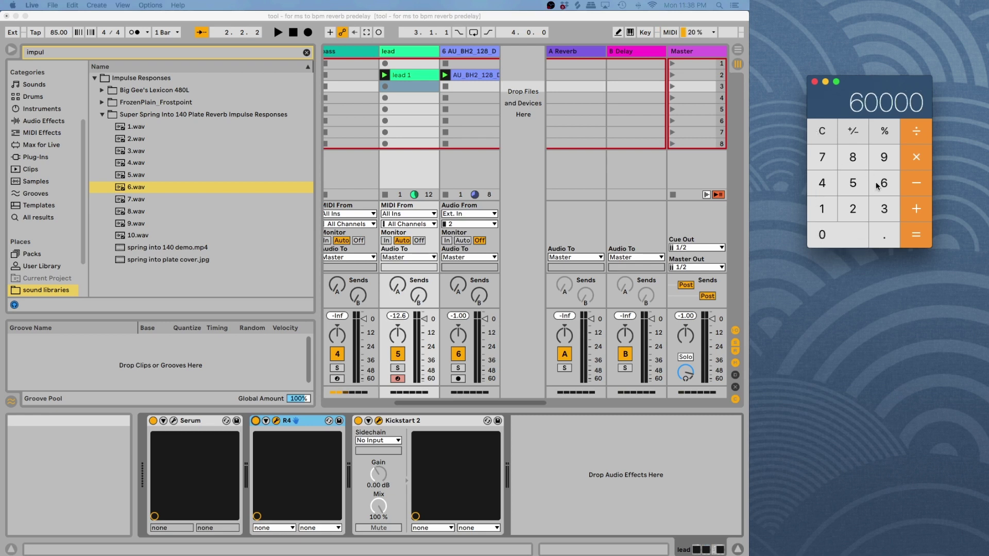
click(916, 130)
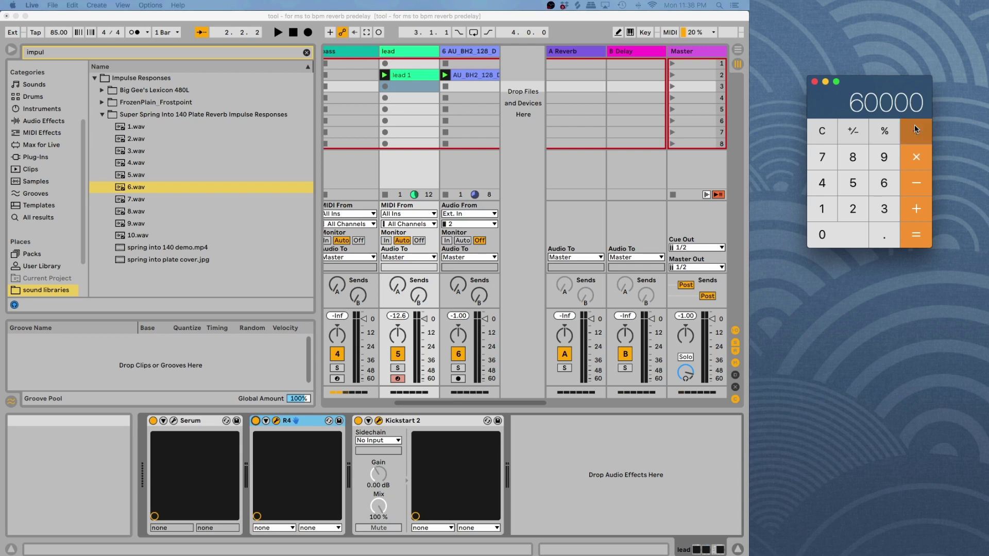
text(85)
key(Return)
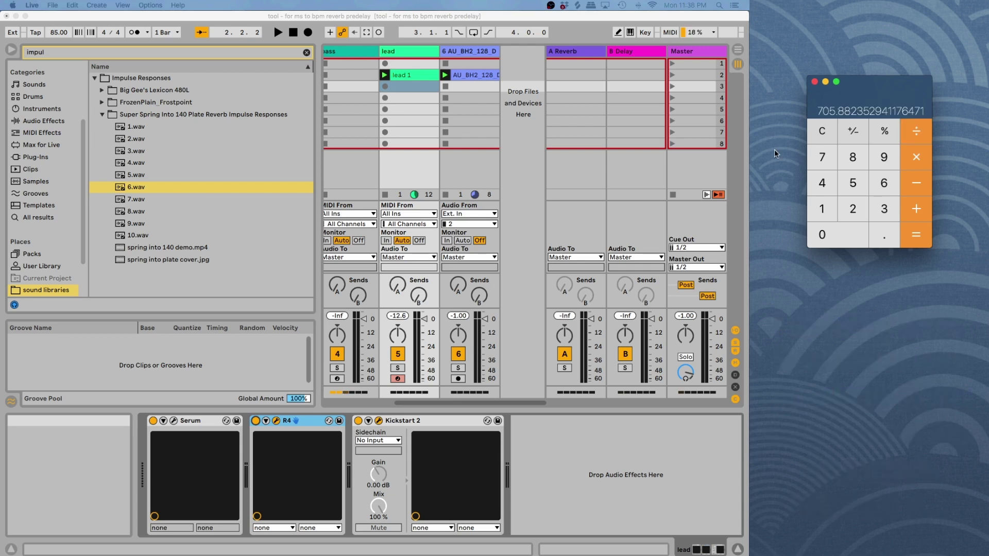
Raise R4's predelay to 710 ms, play it, switch off Kickstart 2, and mute track 6
click(276, 421)
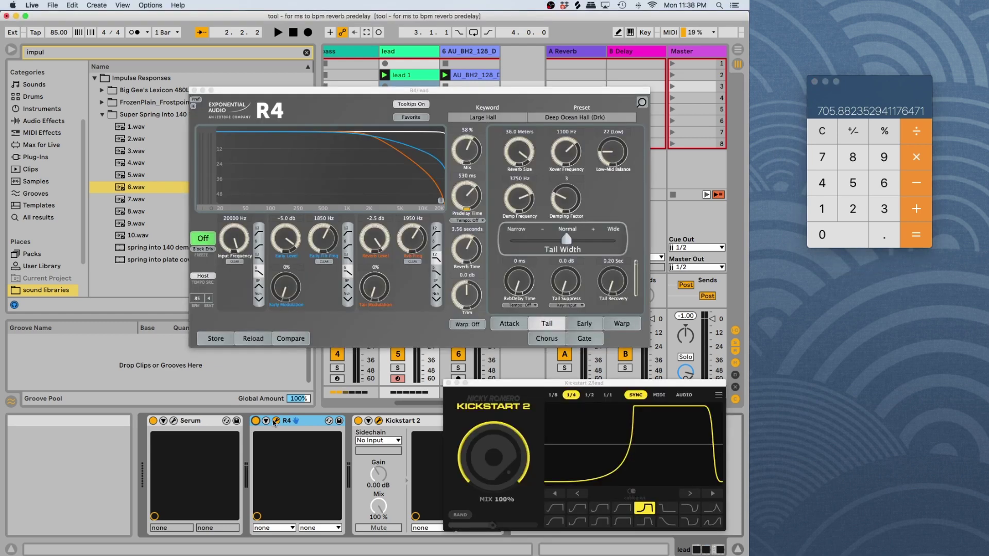
click(463, 203)
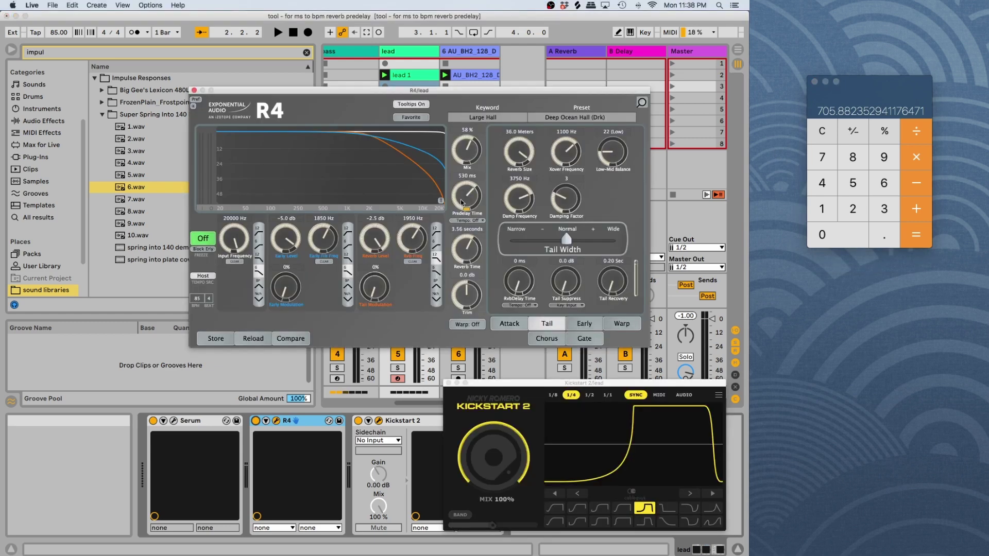
drag(463, 202, 462, 192)
key(space)
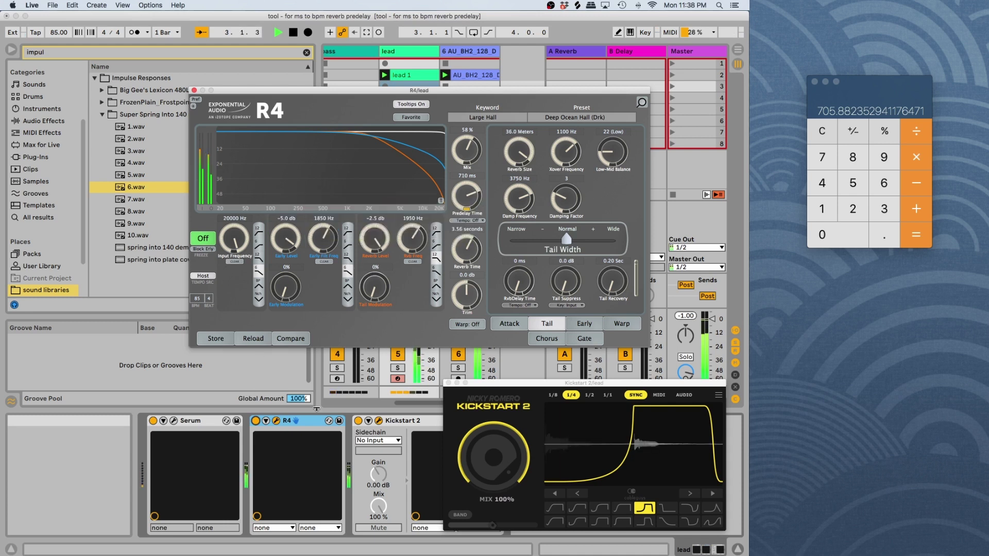
click(359, 421)
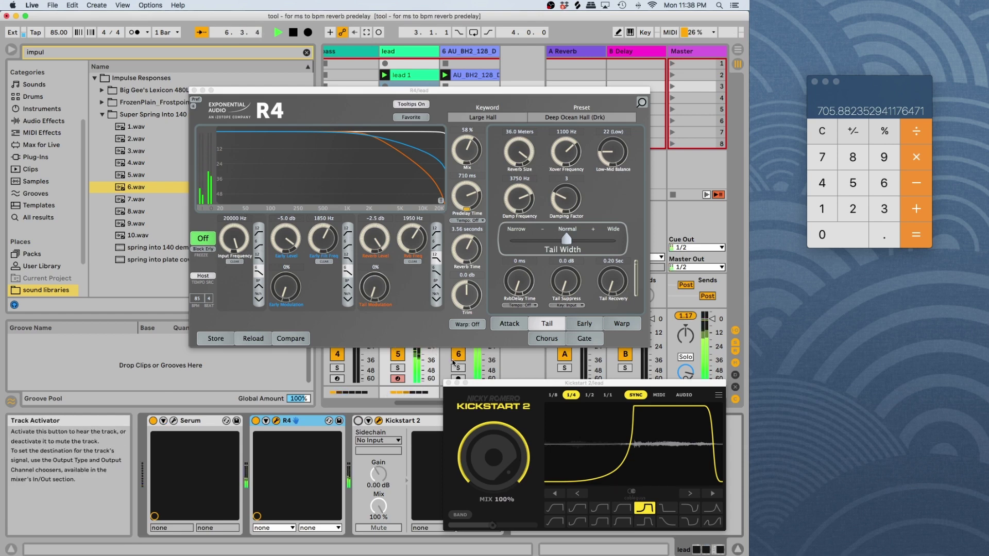
click(463, 360)
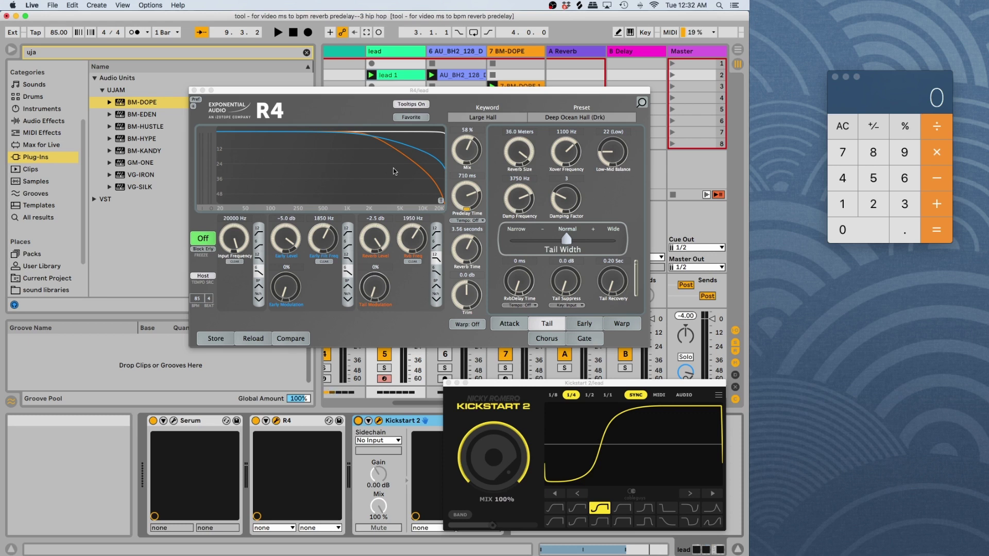
Reselect the lead, play it over the BM-DOPE beat, and re-enable Kickstart 2
key(Right)
key(Right)
key(Right)
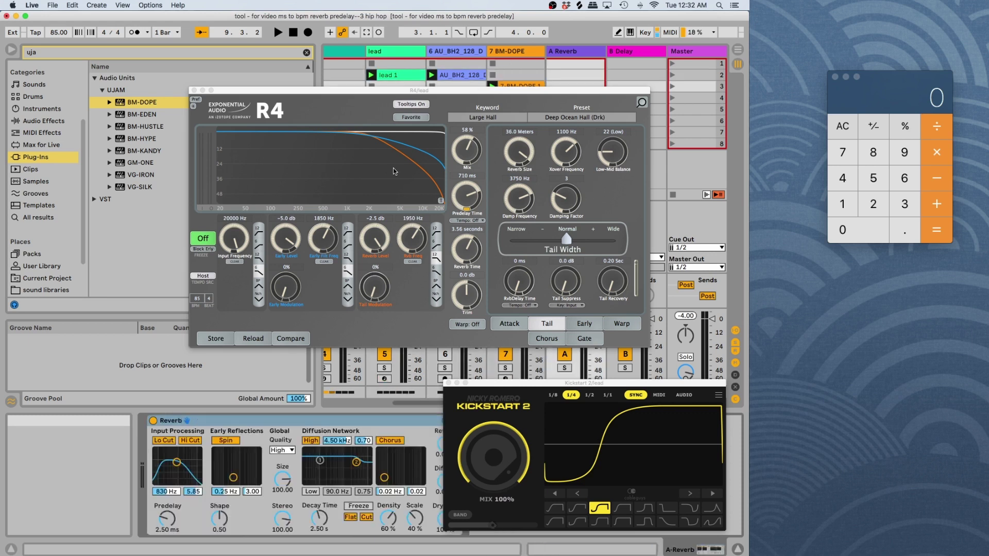
key(Left)
key(Left)
key(Left)
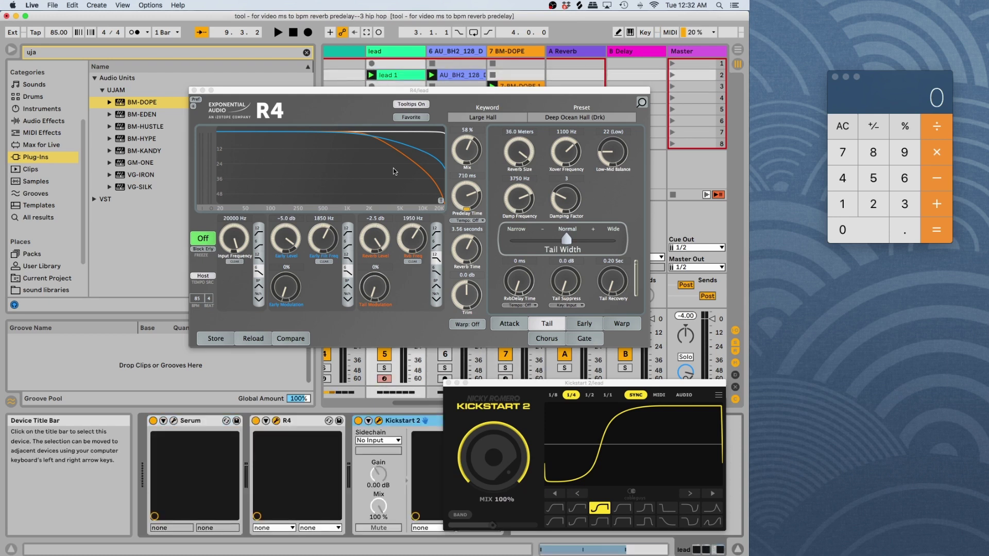
key(space)
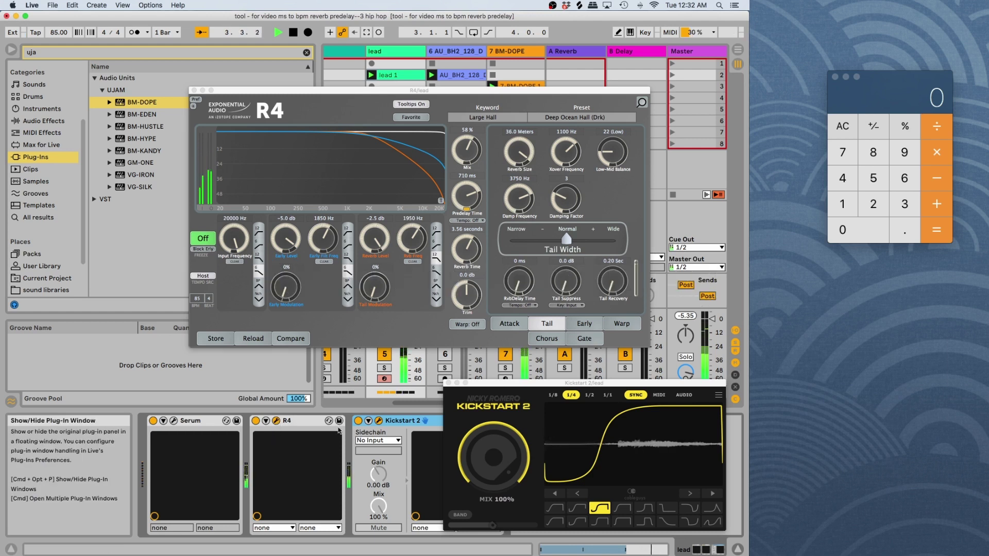
click(358, 421)
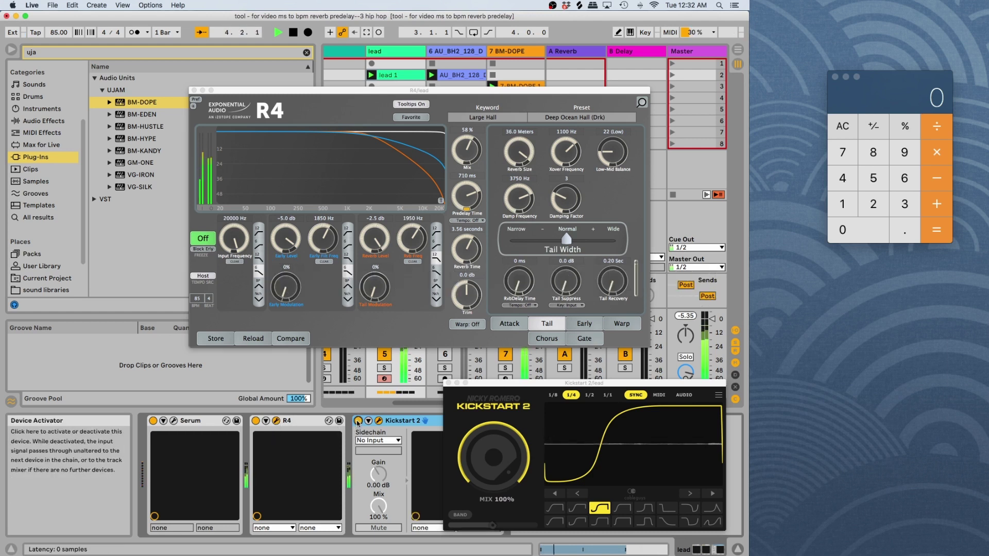
Try another Kickstart 2 curve, keep the S-curve, compare ducking off and on, then stop
click(646, 509)
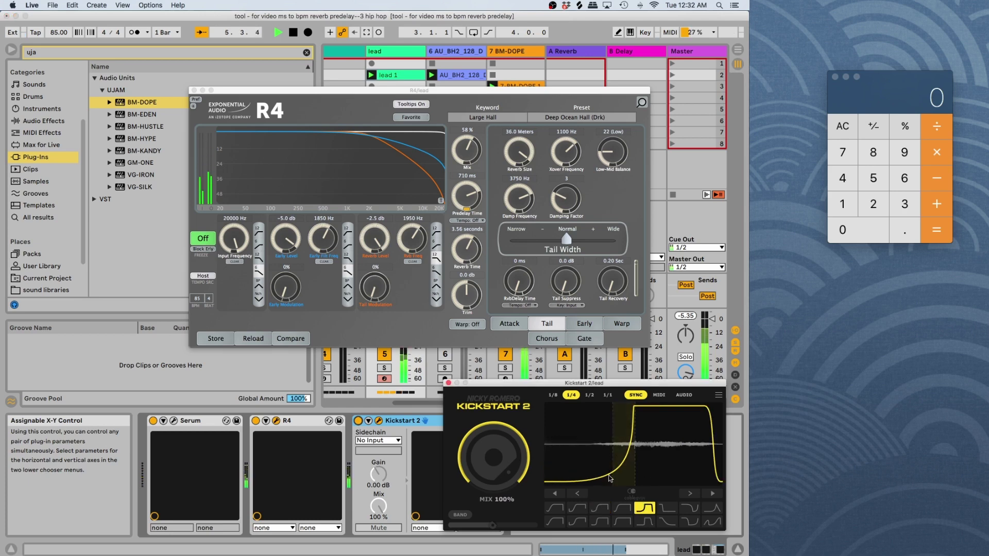
click(598, 510)
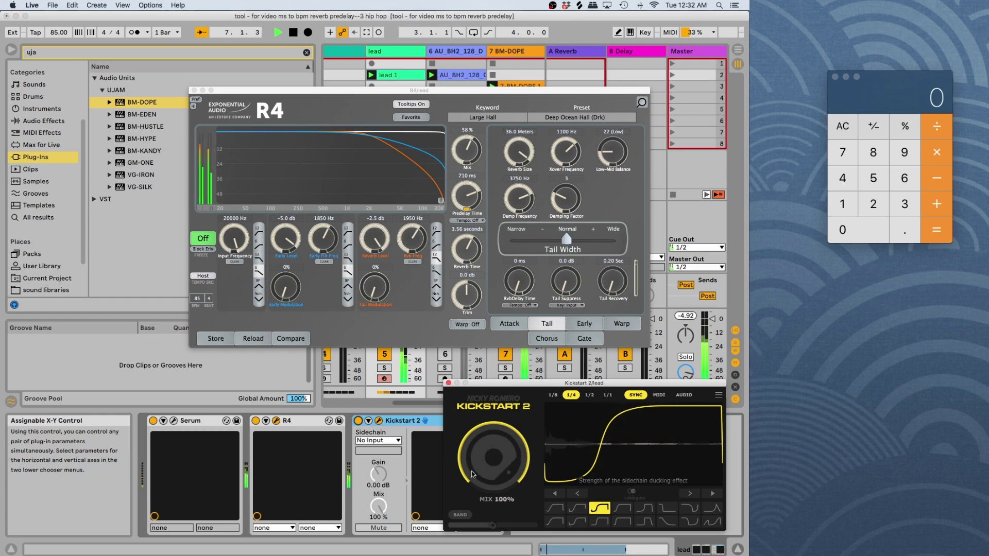
click(358, 421)
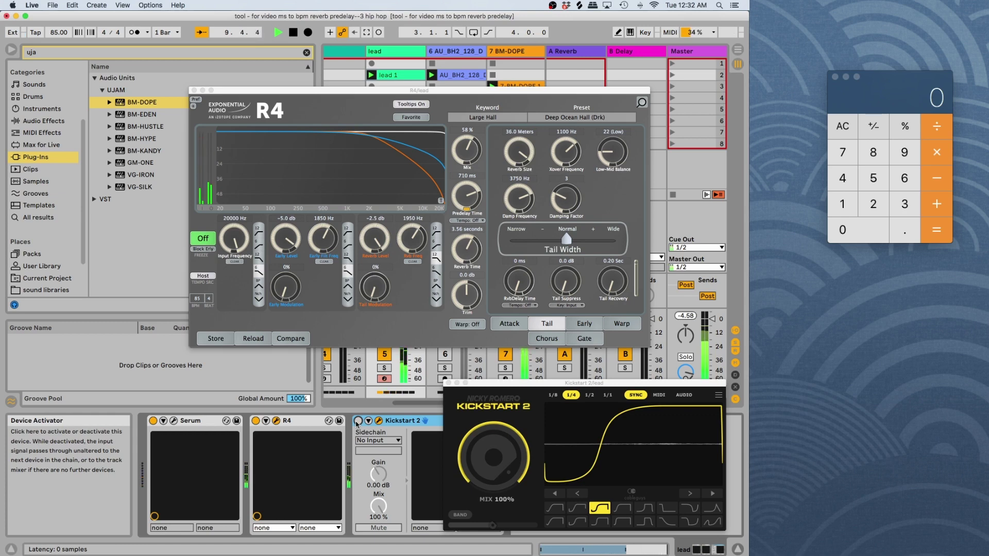
click(357, 421)
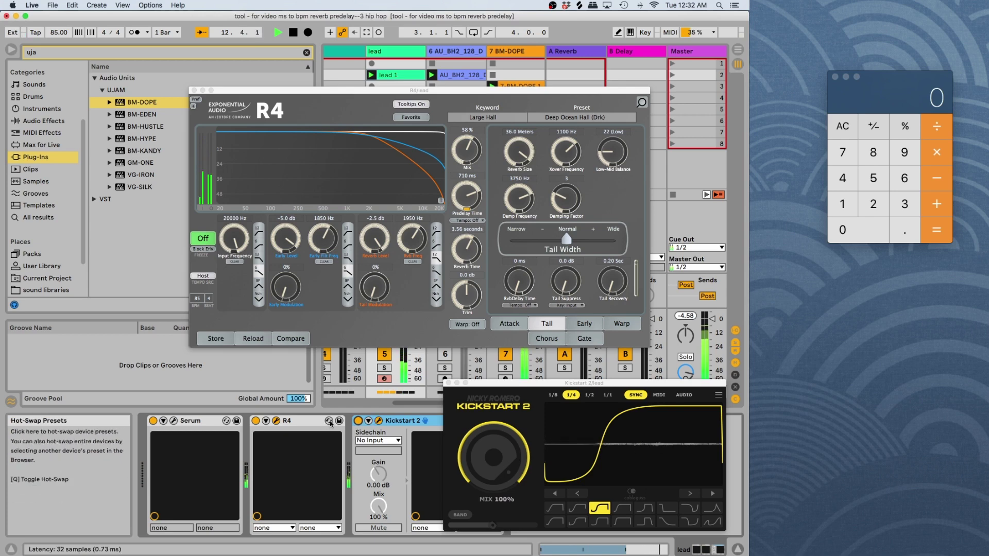
key(space)
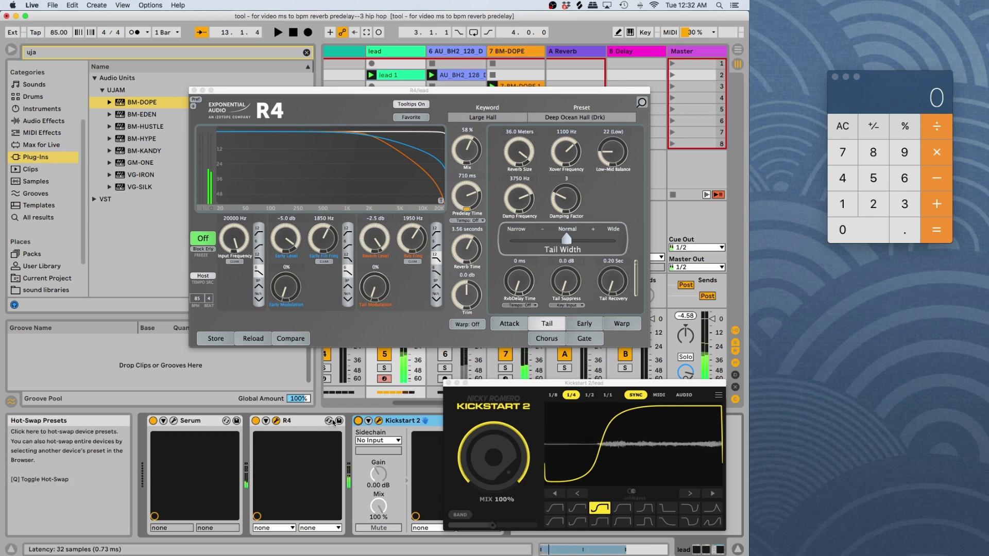